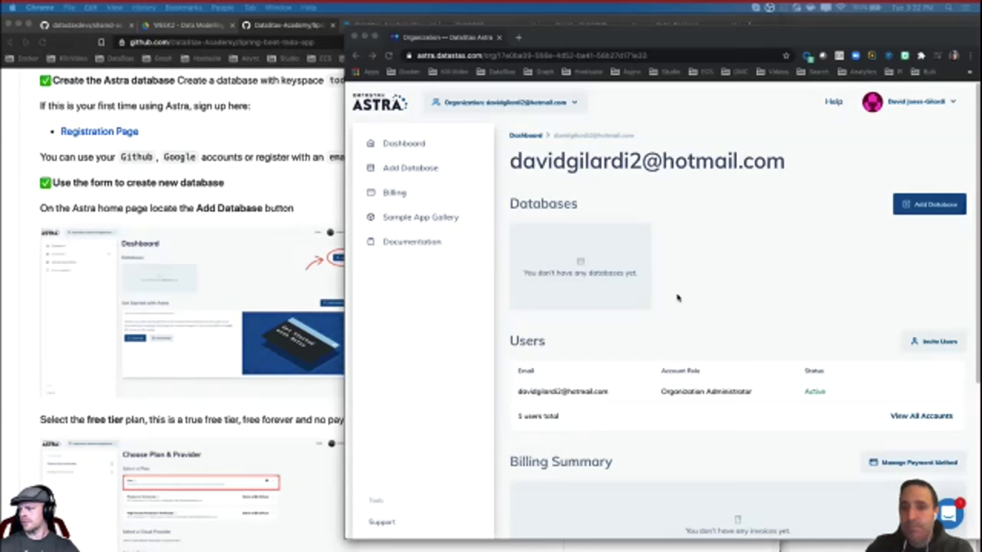
Review the README's database setup instructions and start adding a new database from the Astra organization dashboard
click(662, 324)
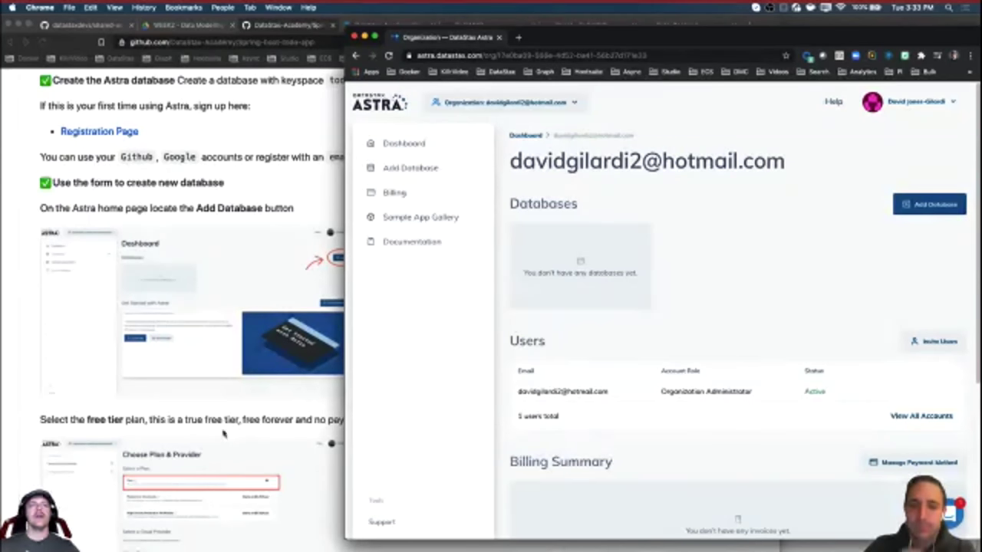
click(253, 427)
scroll(253, 426, down, 2)
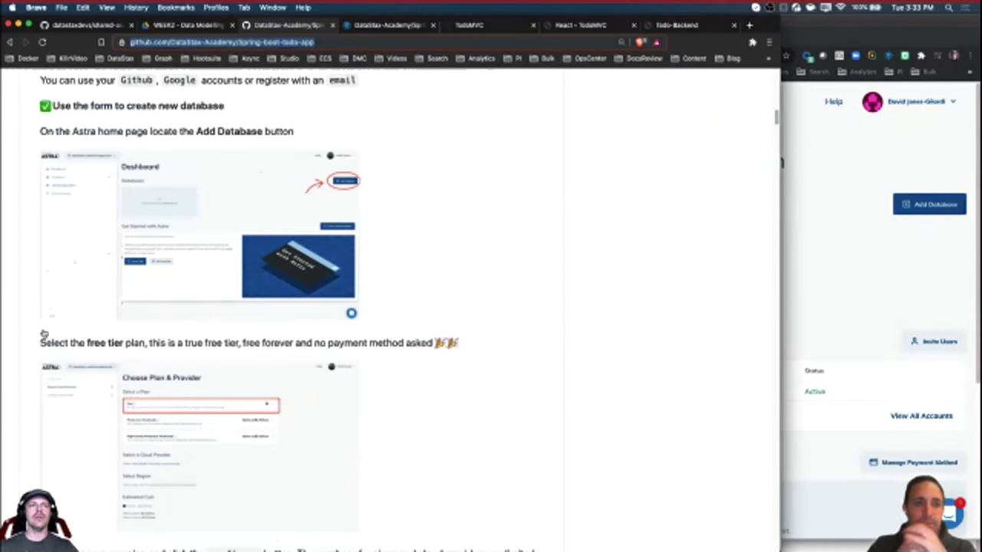
scroll(264, 332, down, 2)
scroll(277, 353, down, 6)
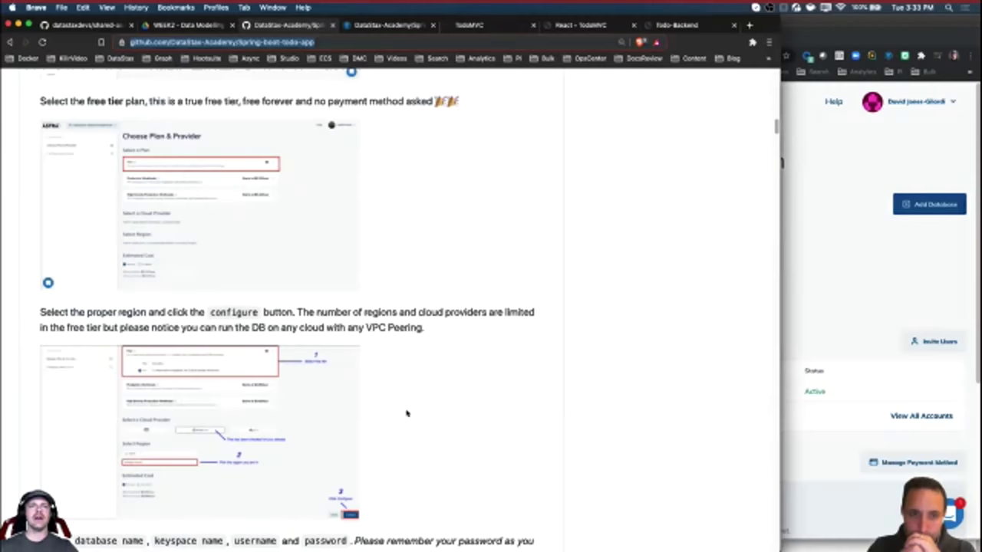
scroll(407, 411, up, 8)
click(864, 306)
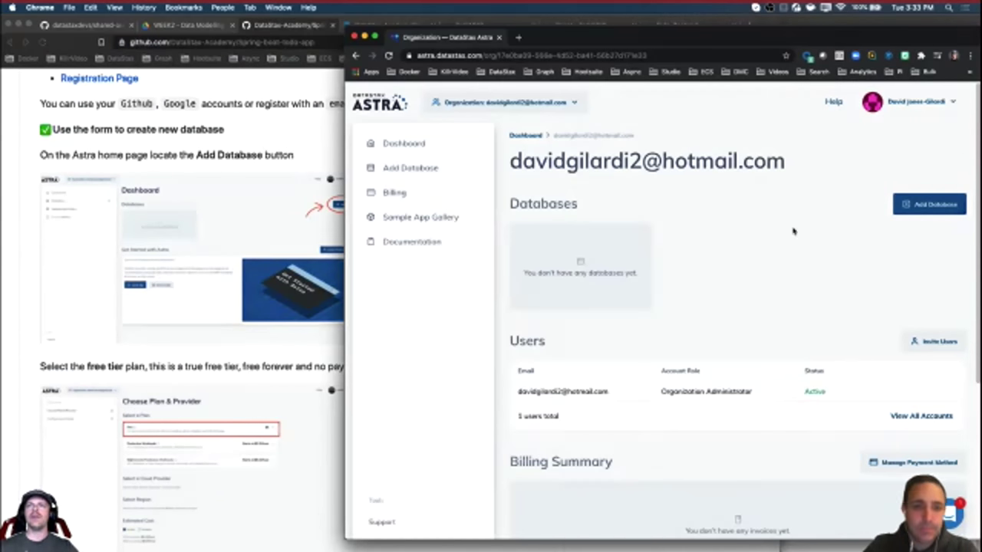
click(929, 207)
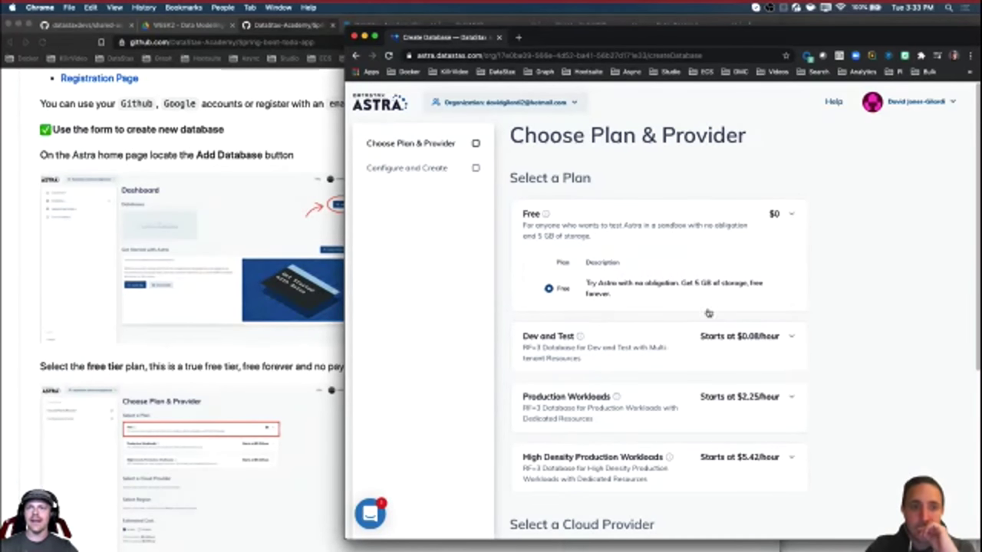
Review the available plans and choose Google Cloud as the cloud provider for the Free plan
scroll(890, 336, down, 1)
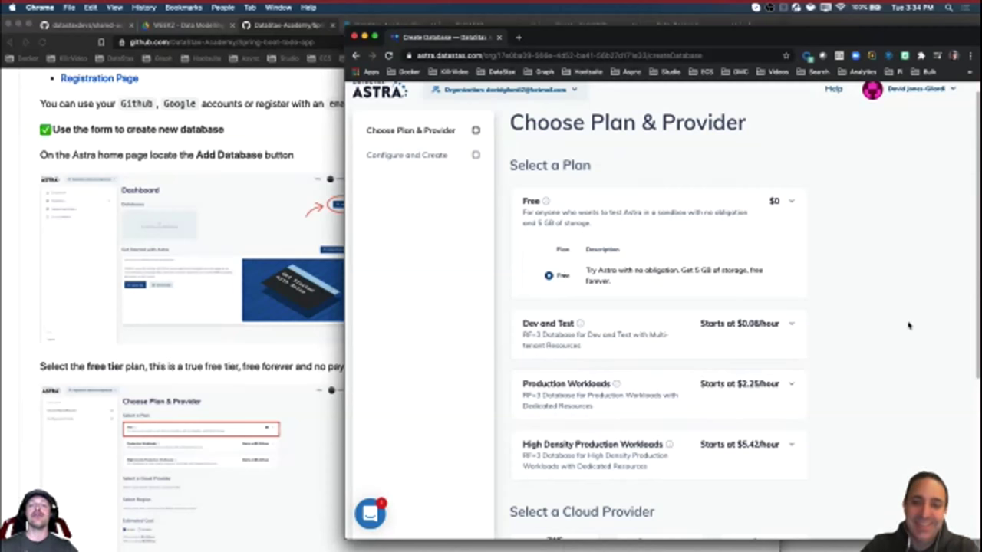
scroll(909, 327, down, 5)
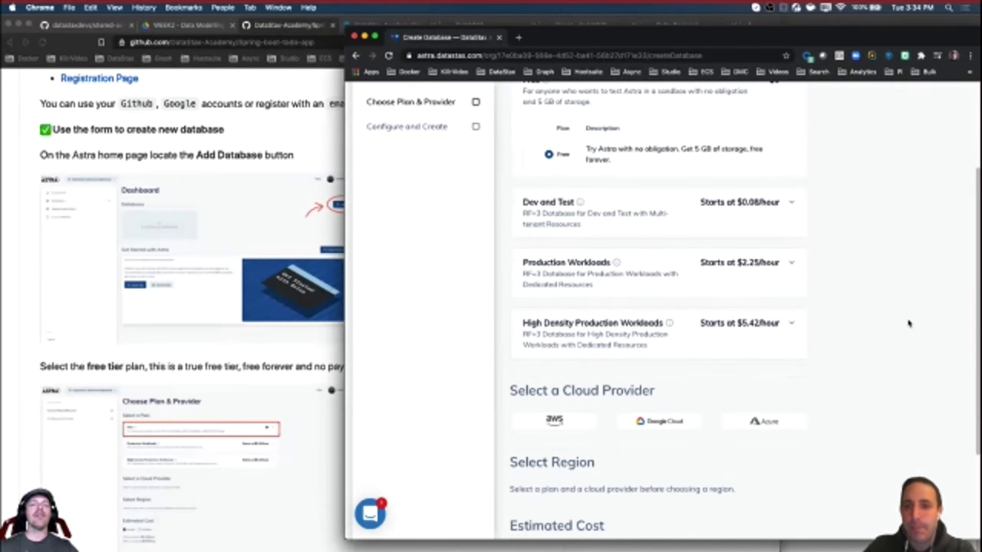
scroll(906, 329, up, 1)
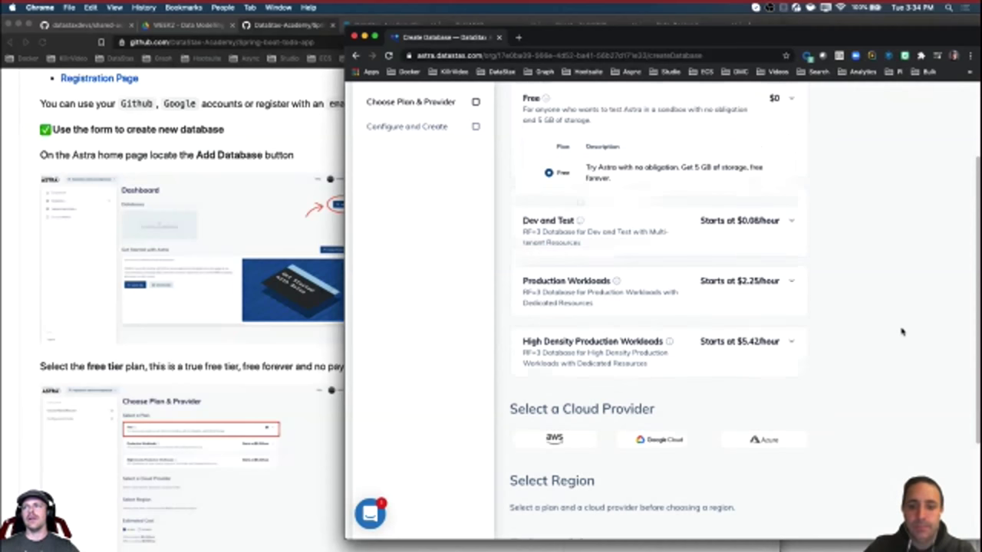
scroll(907, 383, up, 2)
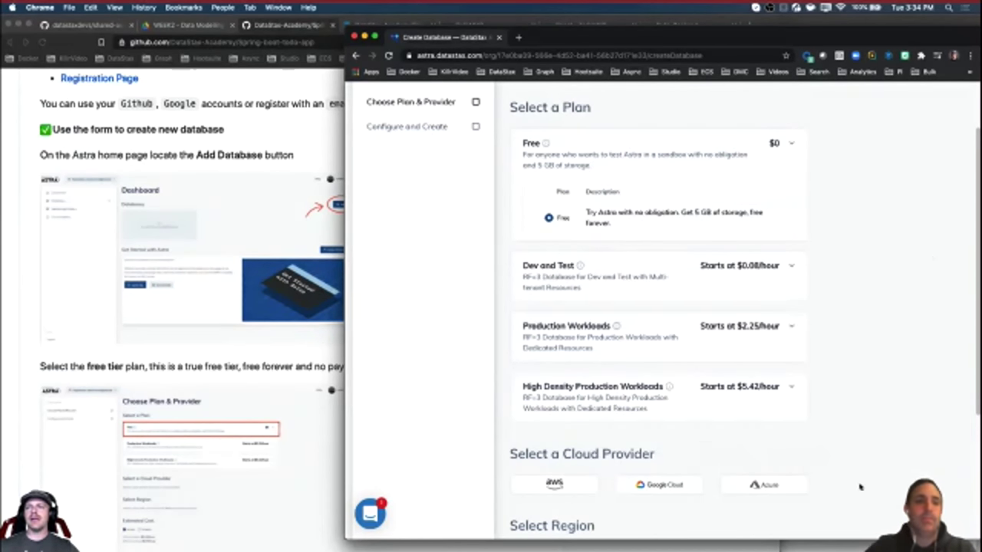
scroll(824, 487, down, 1)
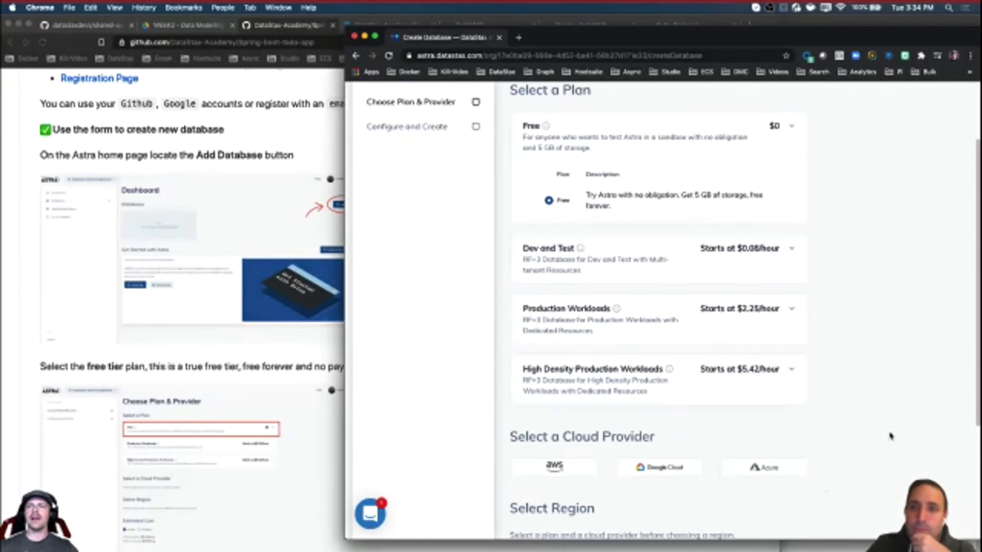
click(648, 472)
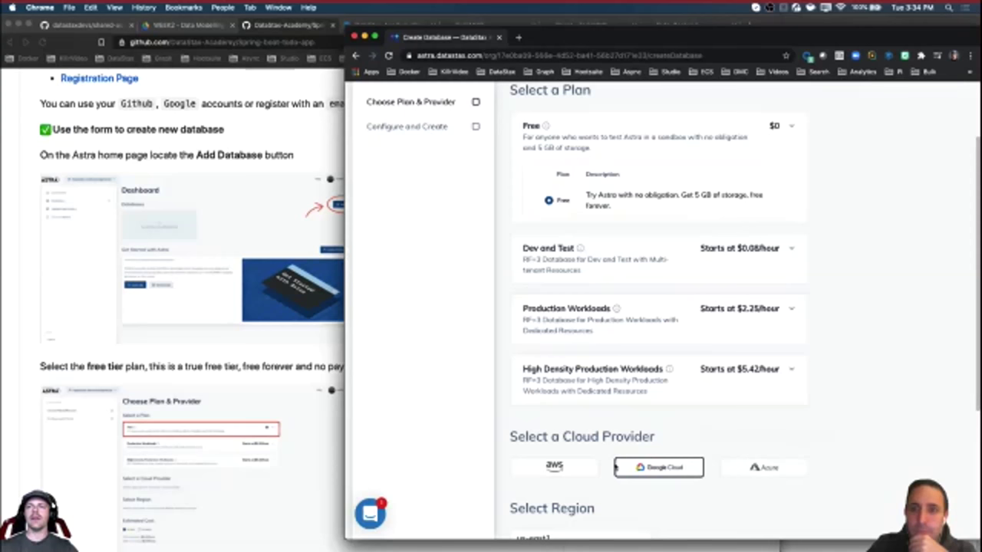
Expand the Production Workloads options and examine the plan sizes and Google Cloud regions
click(604, 316)
click(550, 379)
scroll(789, 438, down, 3)
scroll(744, 391, up, 4)
click(610, 247)
scroll(642, 406, down, 3)
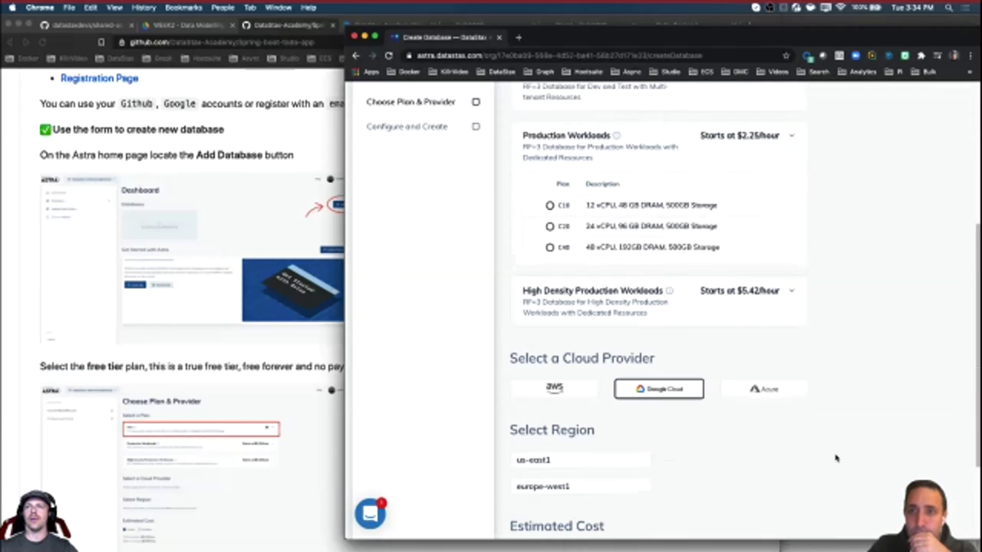
scroll(837, 422, down, 2)
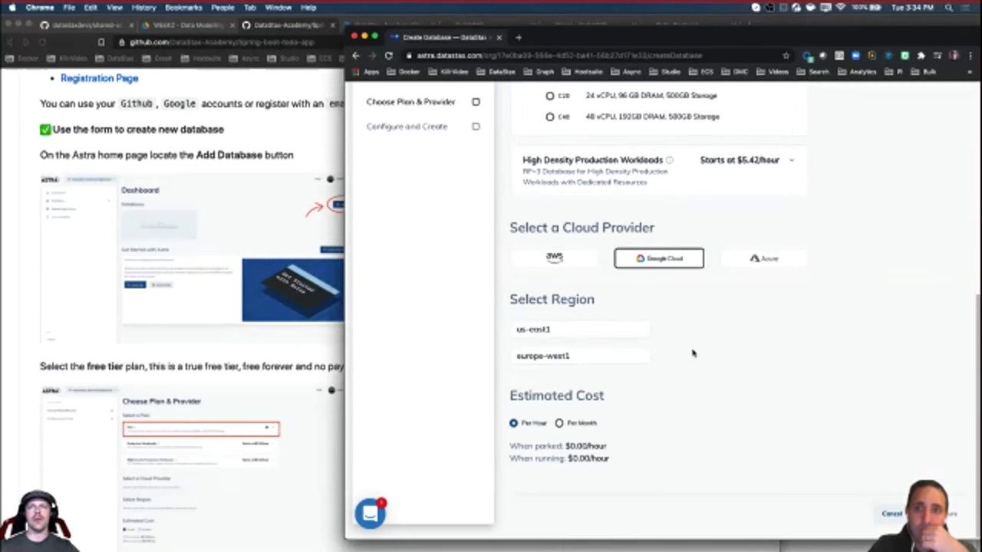
scroll(620, 360, up, 4)
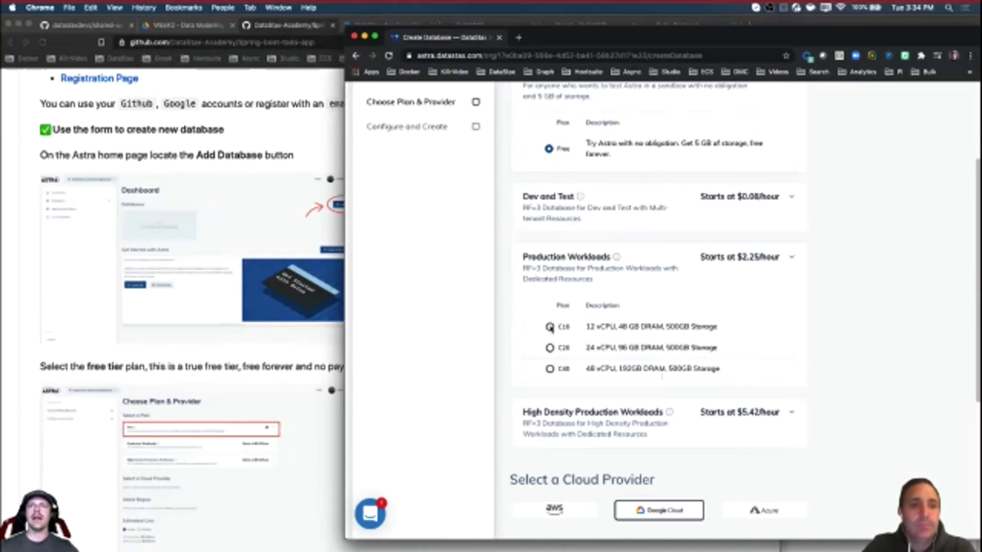
Try the C10 production plan to compare AWS, Azure and Google Cloud regions, and collapse Production Workloads again
click(550, 327)
scroll(578, 358, down, 2)
click(579, 359)
scroll(680, 432, down, 1)
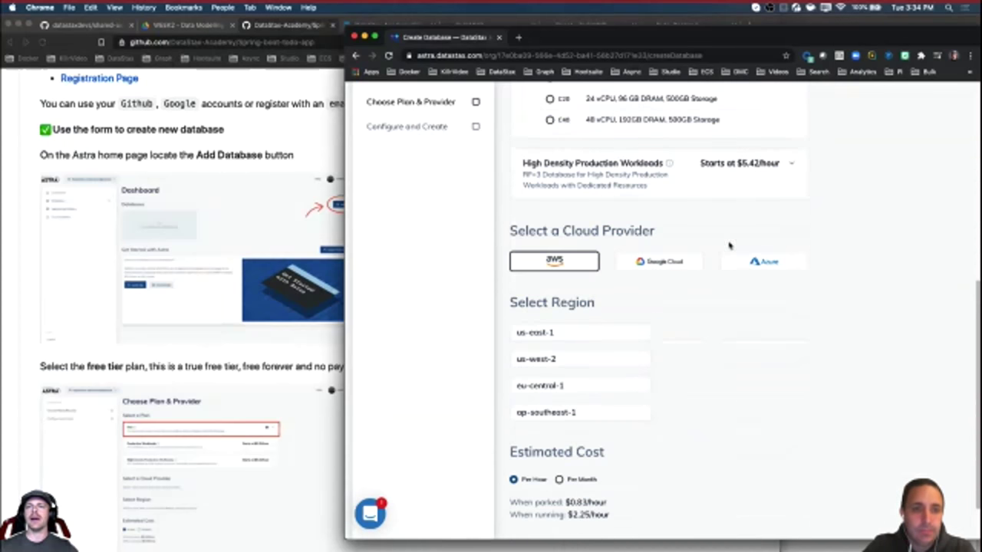
click(762, 261)
click(664, 264)
scroll(681, 433, down, 1)
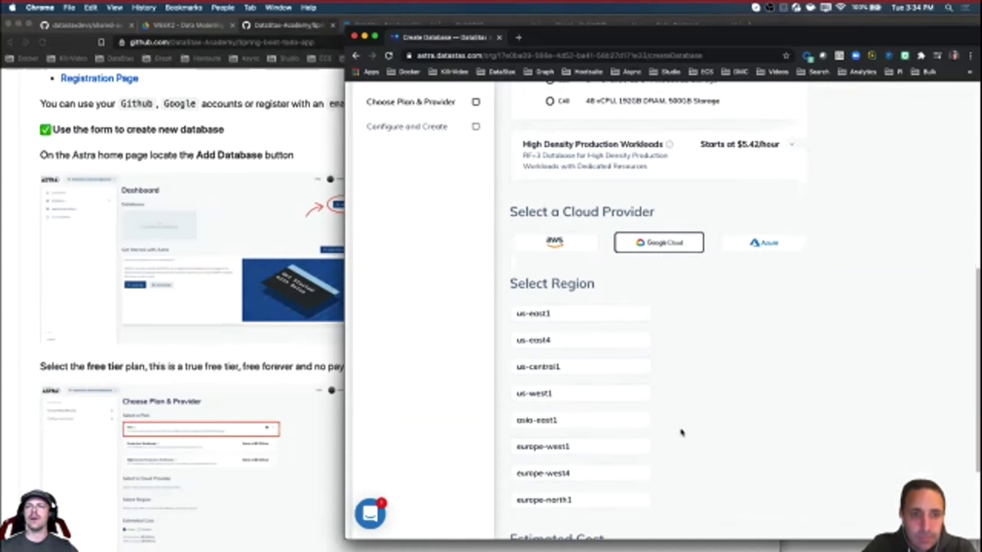
scroll(685, 423, up, 7)
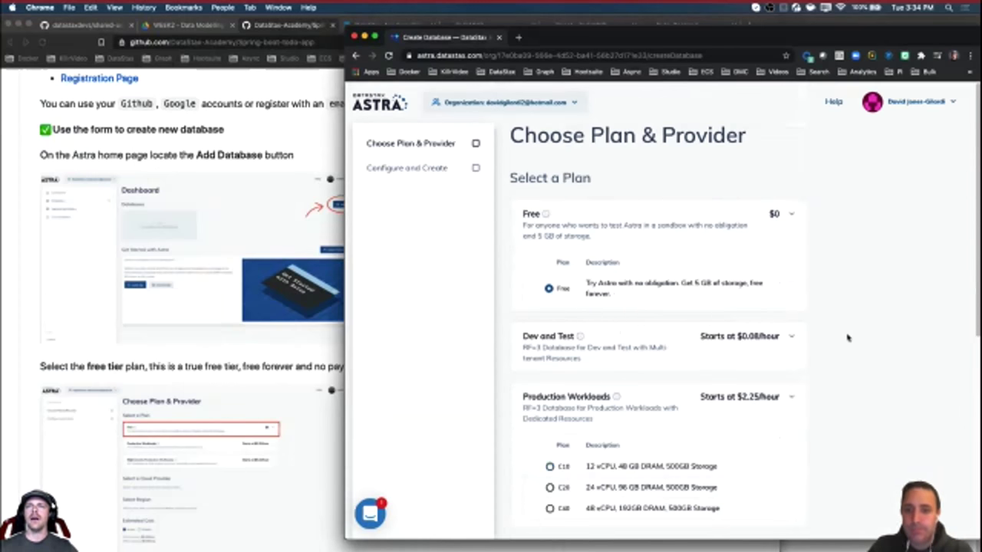
scroll(847, 342, down, 4)
click(654, 207)
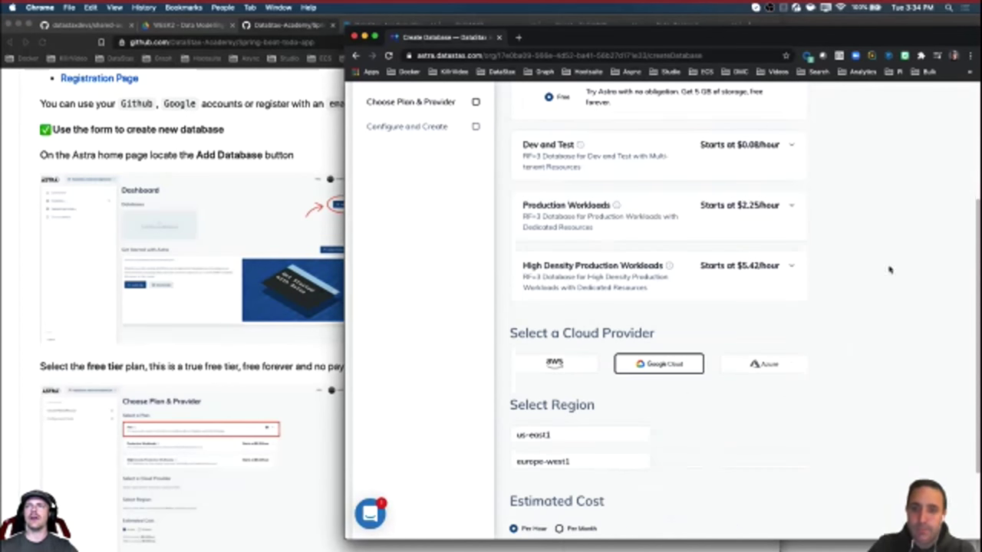
Select the us-east1 region for the free Google Cloud database and continue to its configuration
scroll(759, 447, down, 3)
click(558, 333)
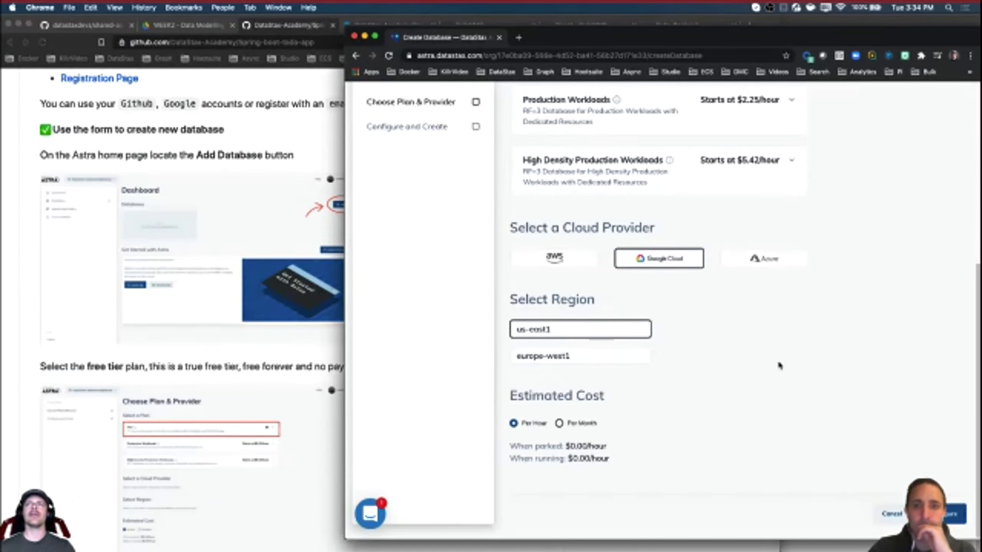
scroll(779, 366, up, 5)
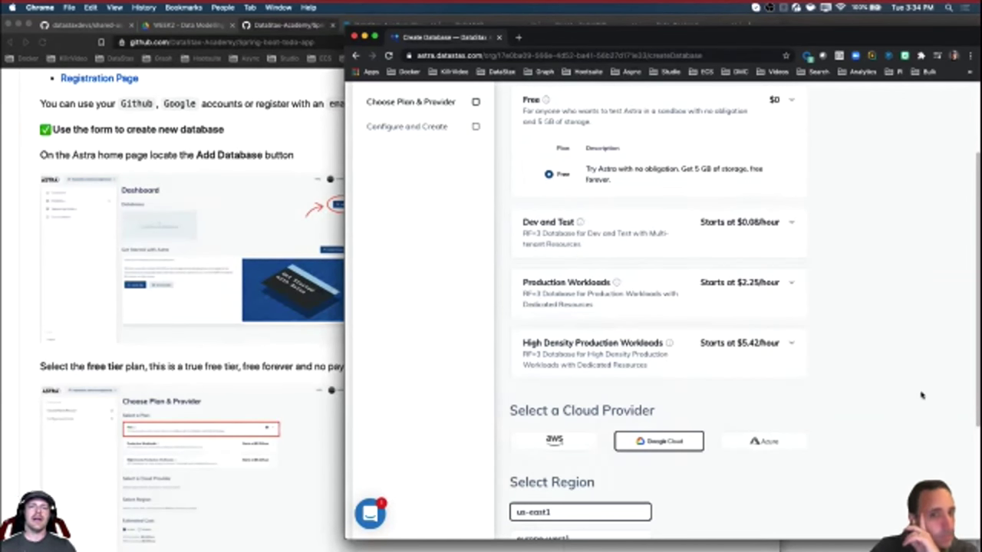
scroll(921, 395, up, 3)
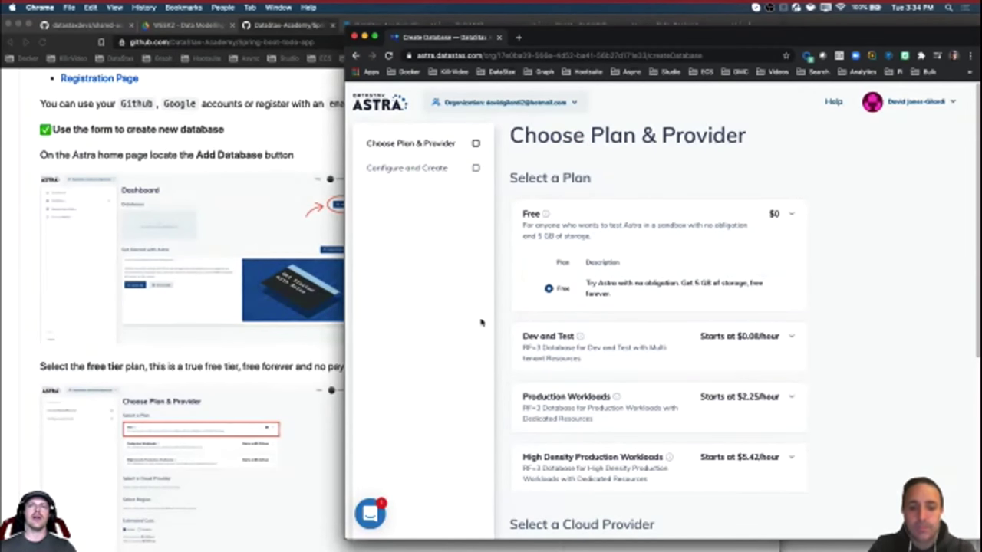
scroll(916, 366, down, 1)
scroll(915, 367, down, 5)
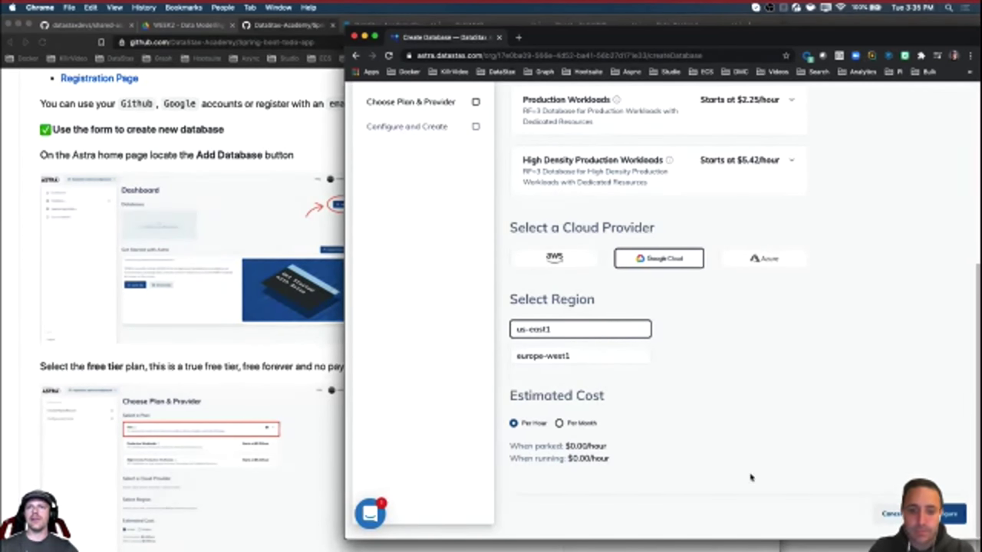
click(946, 520)
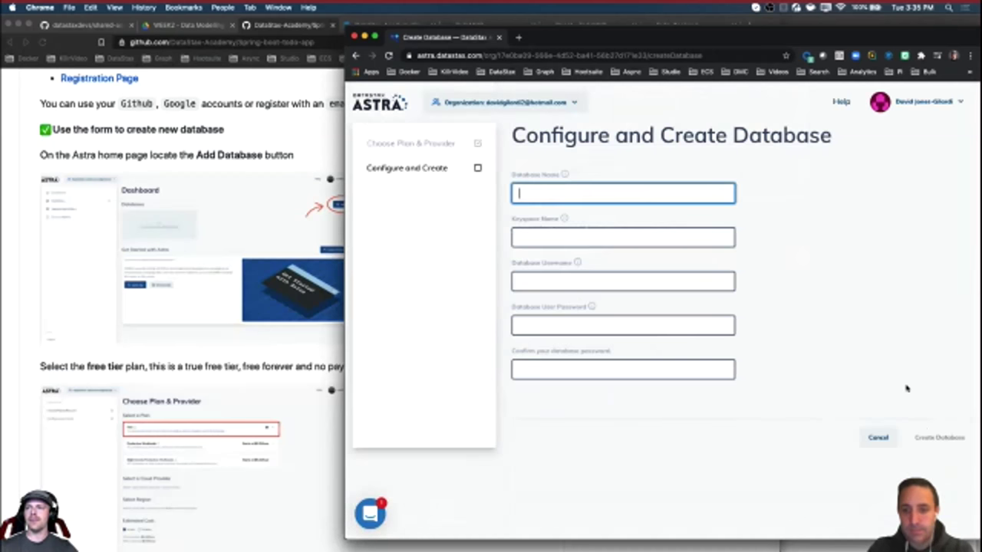
Copy tododb from the README's signup details and enter it as the database name
click(282, 371)
scroll(282, 371, down, 10)
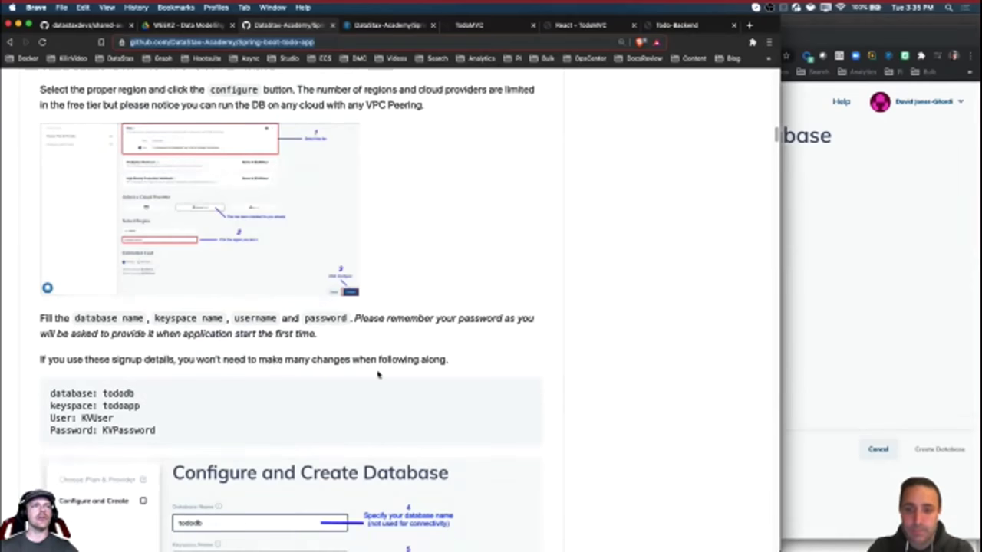
key(super+Tab)
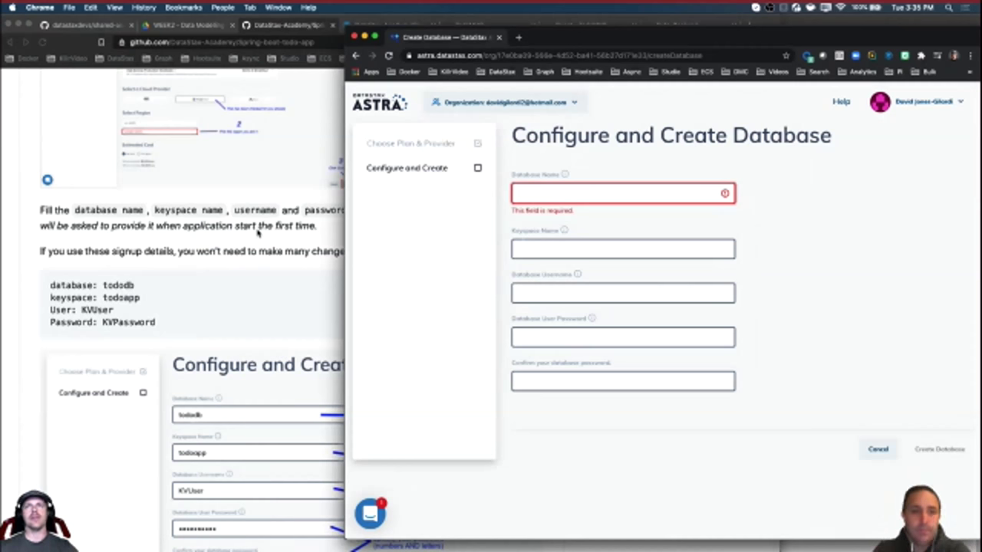
click(127, 290)
double_click(123, 286)
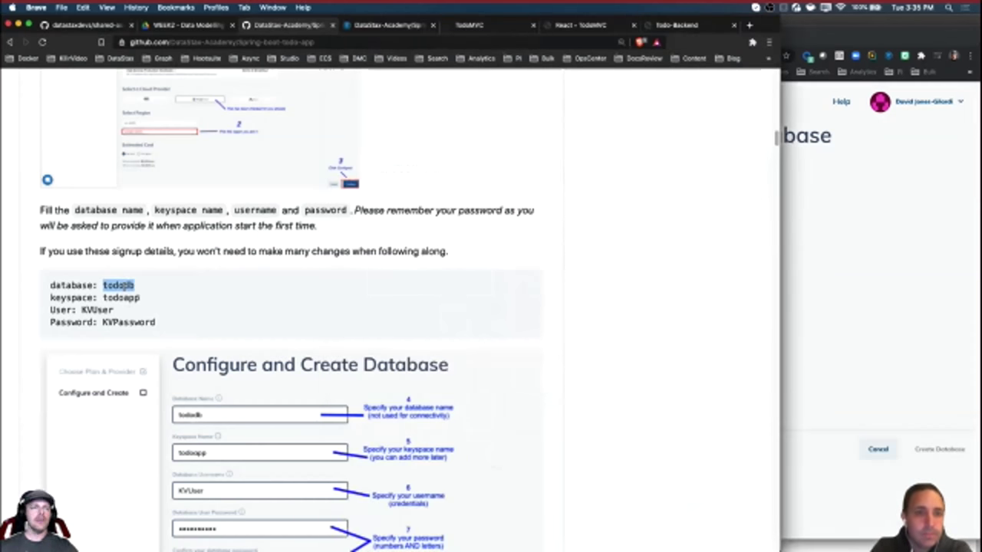
key(super+c)
key(super+Tab)
key(super+v)
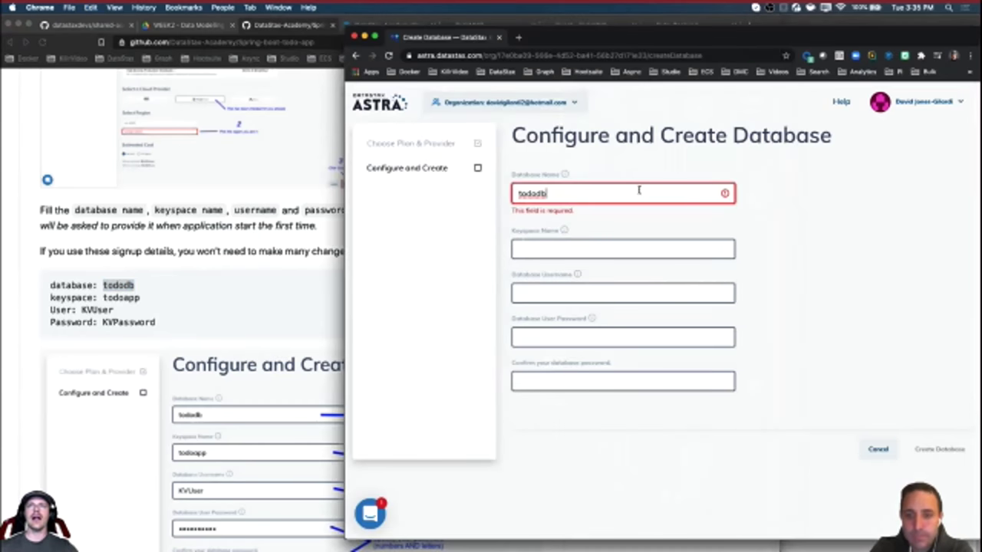
Copy todoapp from the README's signup details and enter it as the keyspace name
key(super+Tab)
click(115, 297)
double_click(115, 297)
key(super+c)
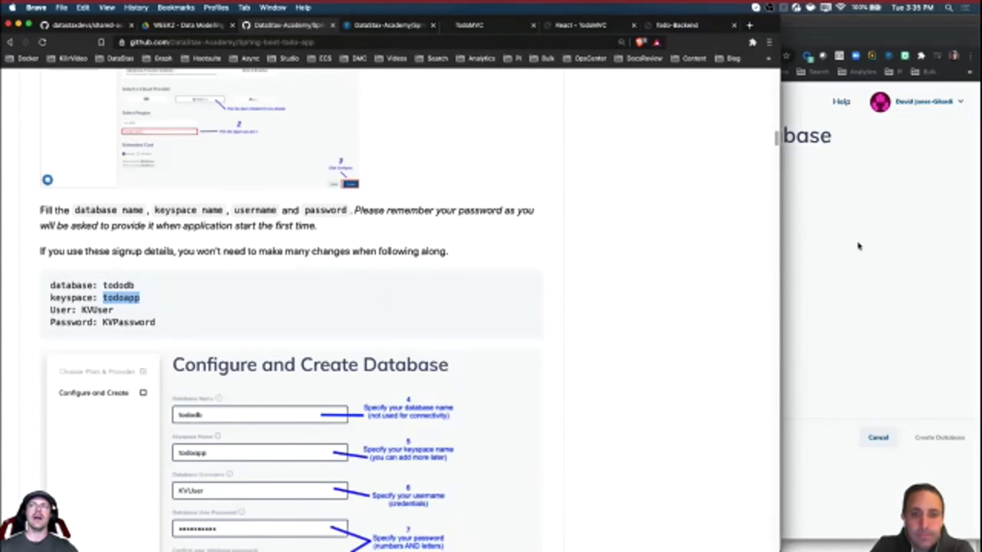
click(860, 244)
click(576, 236)
key(super+v)
Copy KVUser from the README's signup details and enter it as the database username
click(208, 316)
double_click(96, 310)
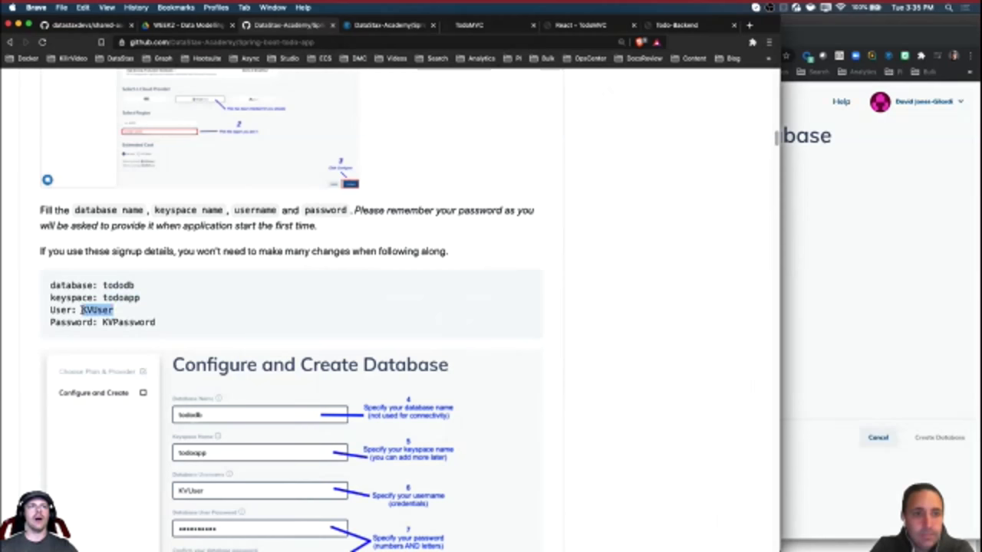
key(super+c)
click(807, 263)
click(581, 282)
key(super+v)
Copy the password from the README's signup details into the database user password and password confirmation fields
click(194, 328)
triple_click(167, 322)
click(167, 322)
double_click(144, 323)
key(super+c)
click(839, 340)
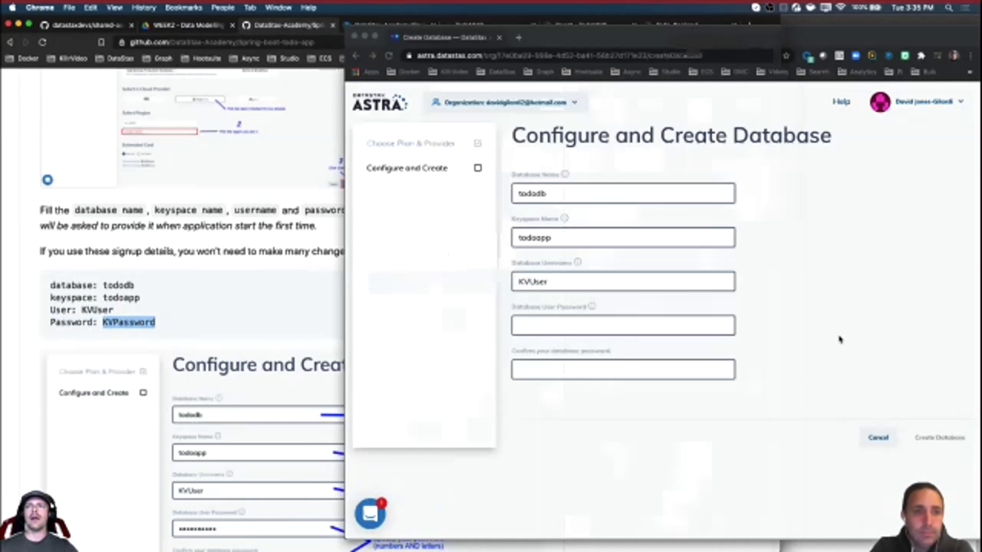
click(642, 322)
key(super+v)
click(610, 368)
key(super+v)
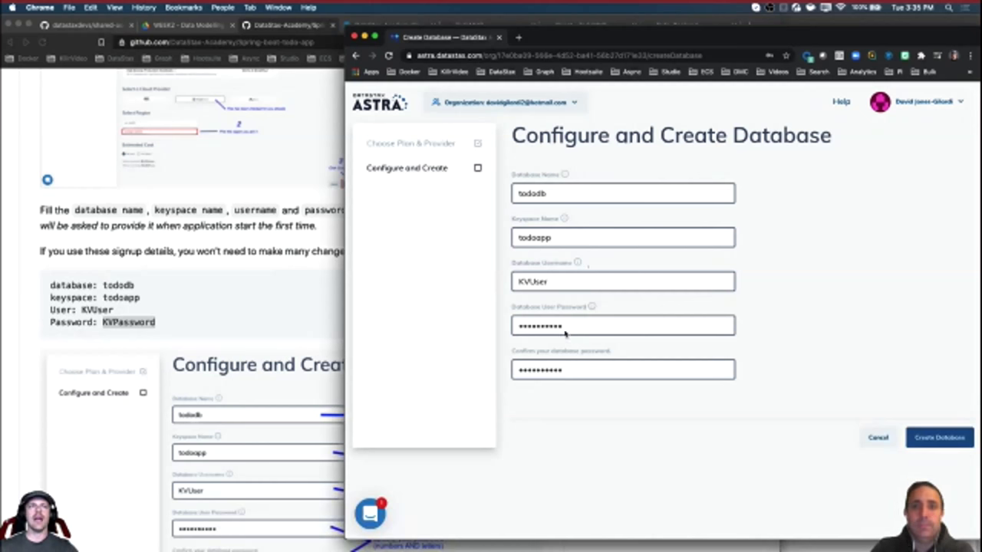
Delete the last character of the password confirmation so it differs from the database user password
click(588, 325)
click(806, 323)
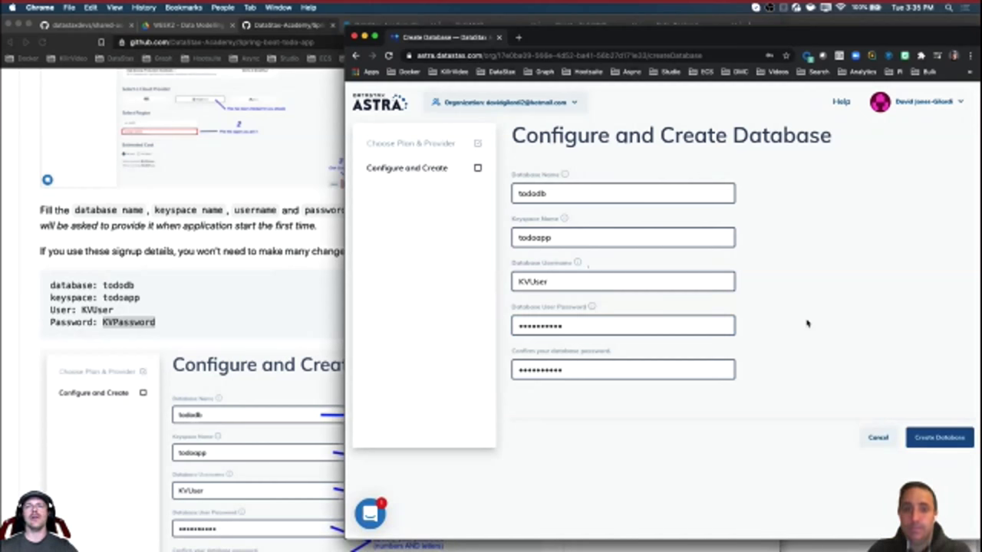
click(320, 321)
click(824, 331)
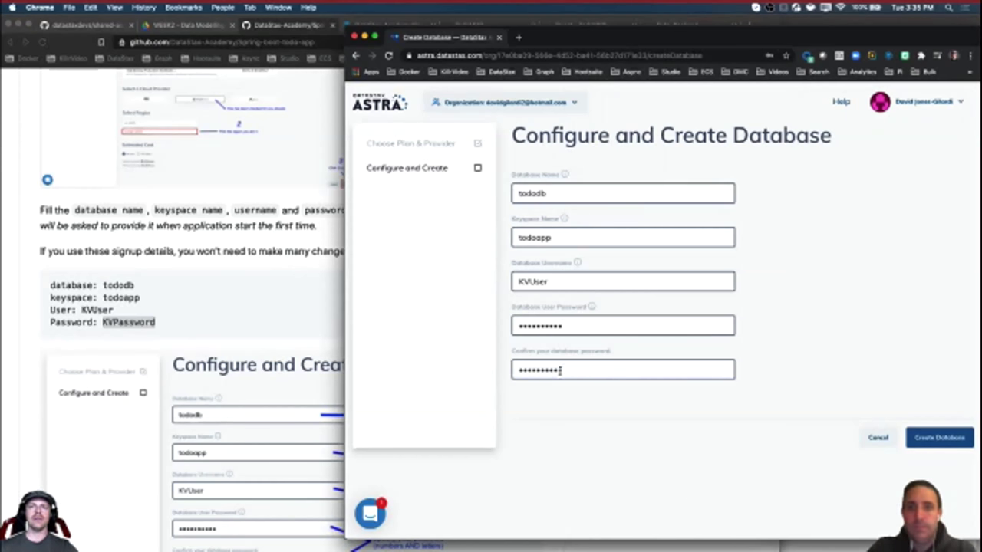
click(592, 368)
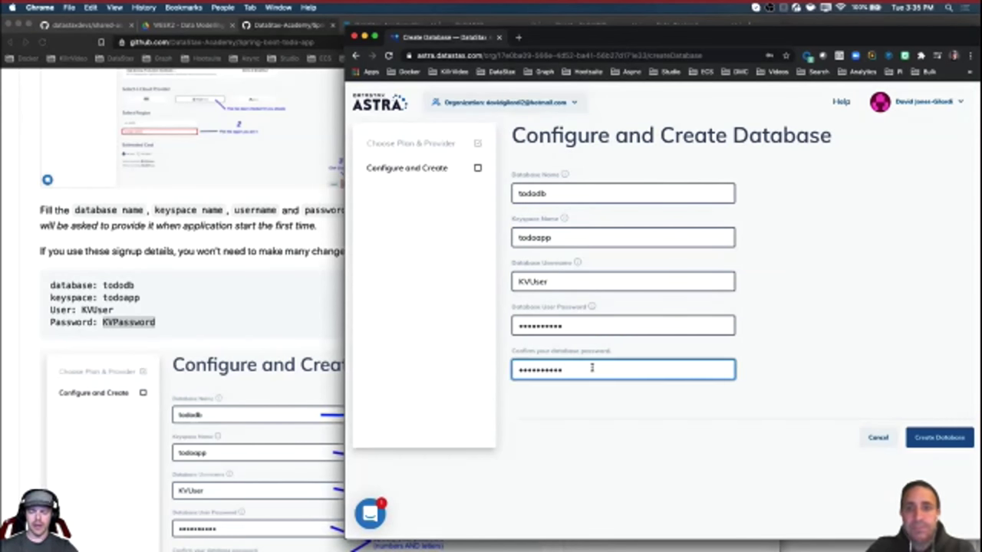
key(BackSpace)
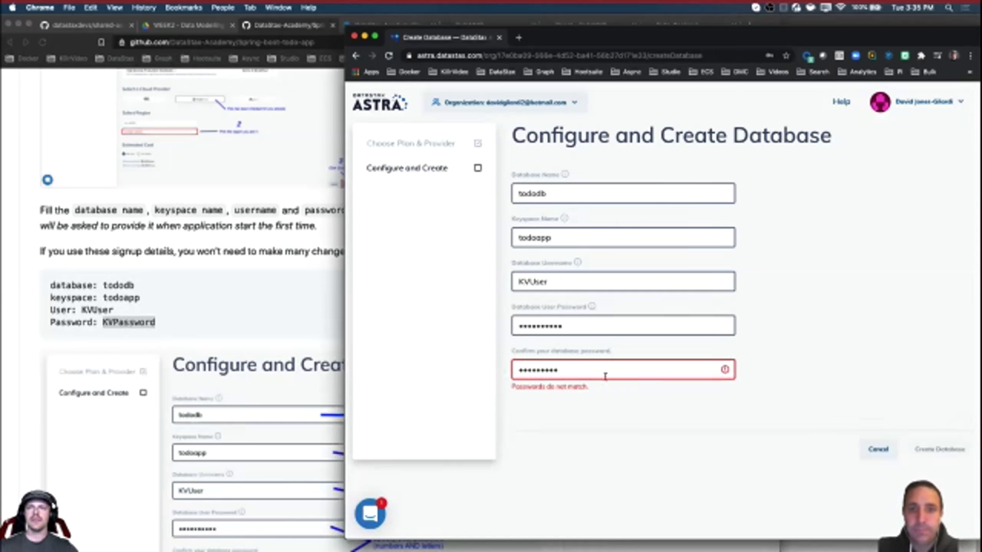
Complete the password confirmation so it matches the database user password, and create the database
text(d)
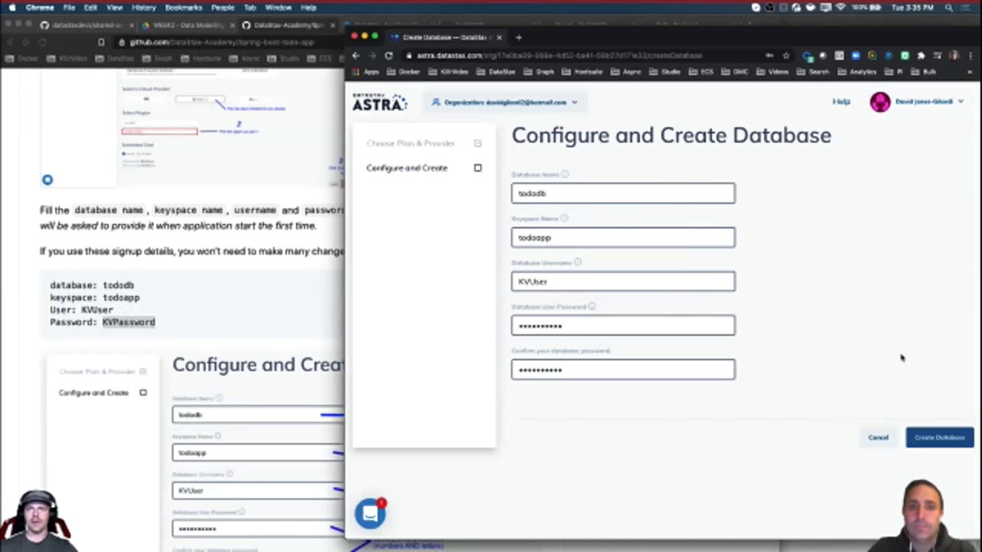
click(943, 439)
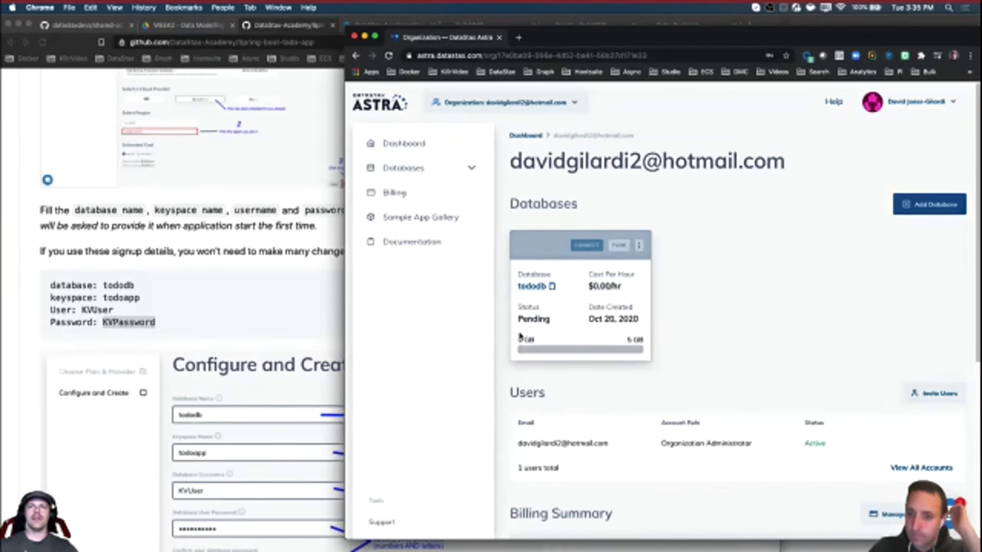
Review the README's section on viewing and connecting to the database, including the expected status while initializing and once ready
scroll(281, 325, down, 10)
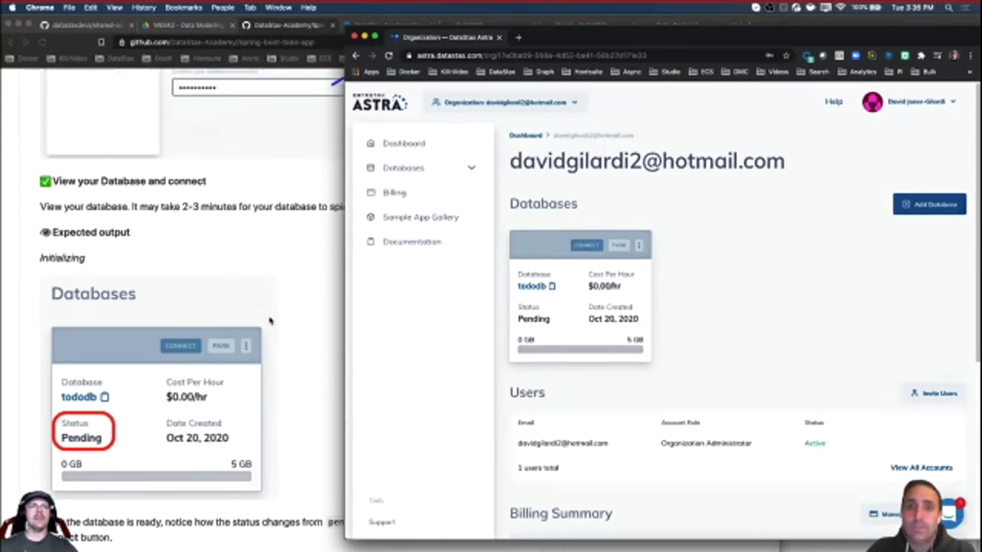
scroll(280, 322, down, 5)
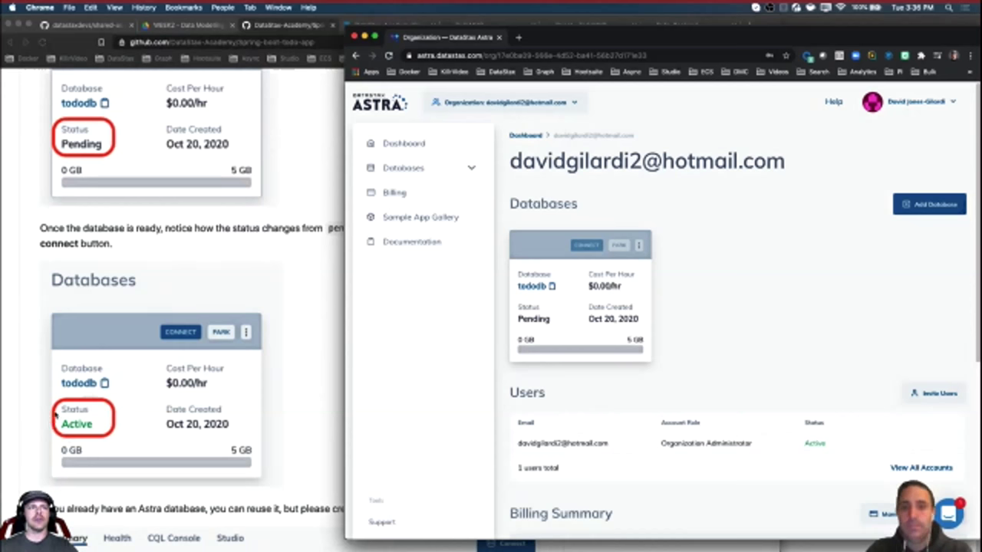
scroll(333, 398, down, 2)
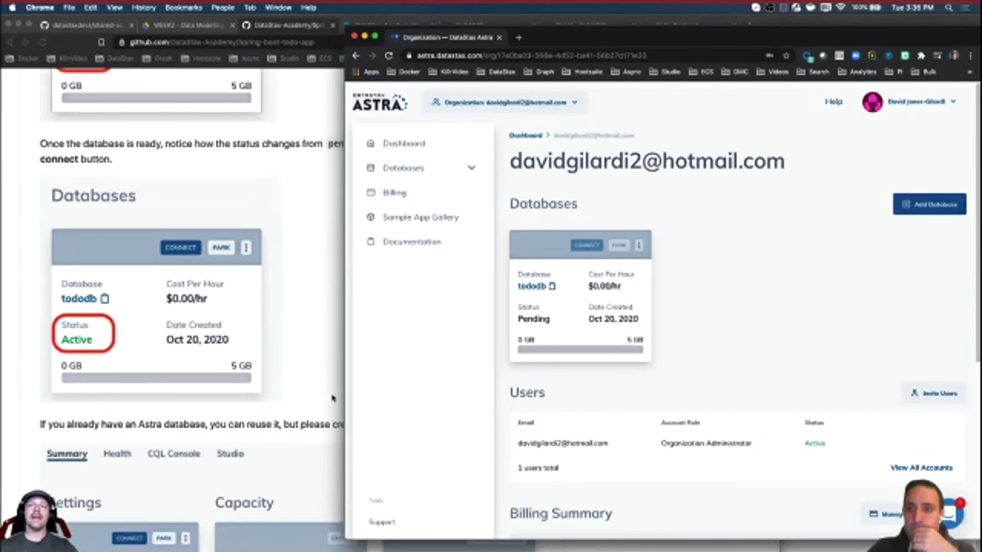
scroll(333, 398, down, 4)
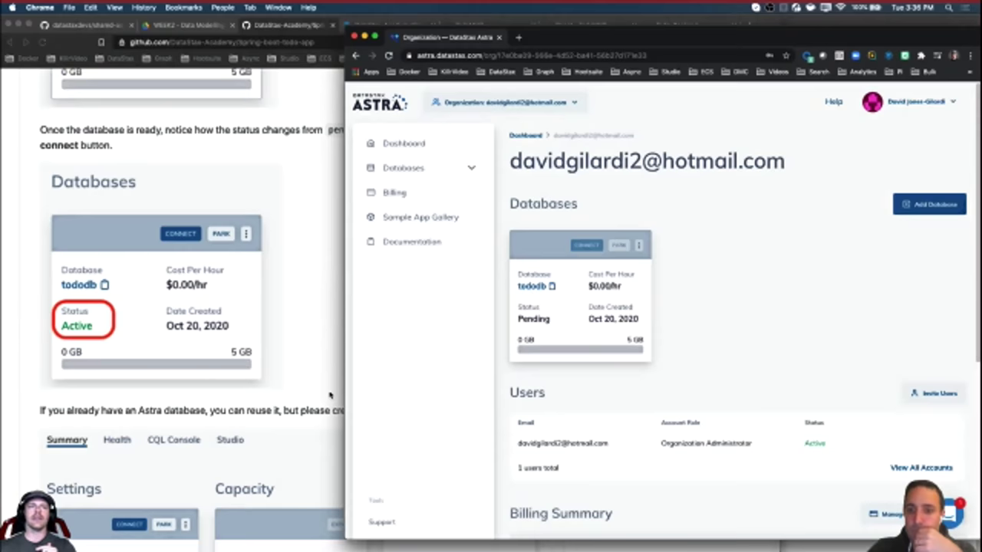